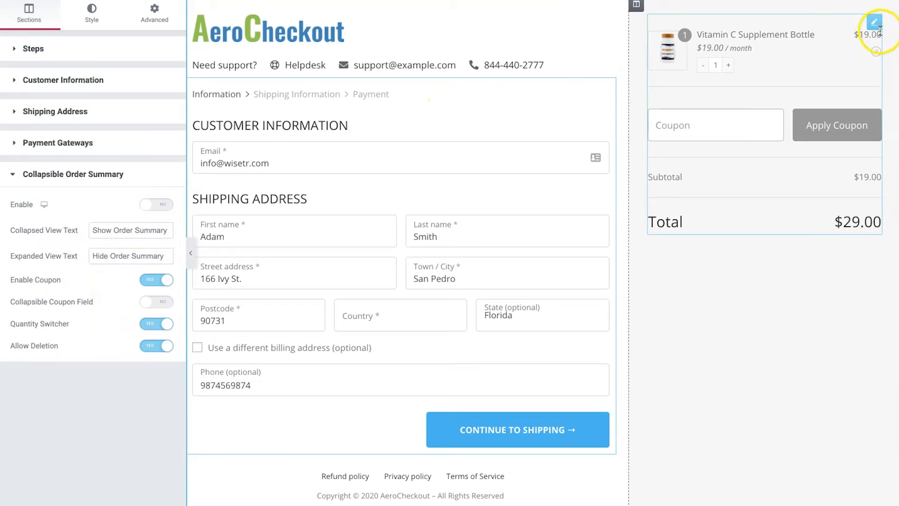
Add a Testimonial Carousel widget below the order total in the checkout page's order summary column
click(875, 24)
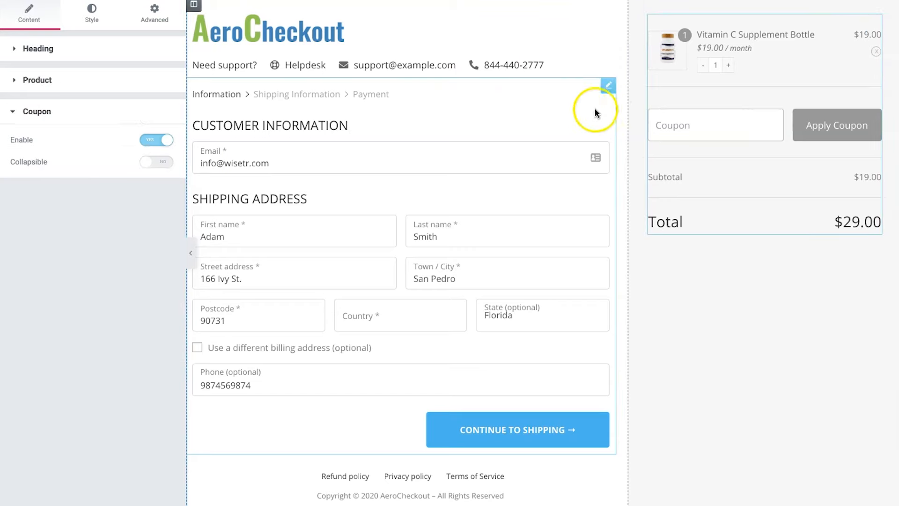
click(608, 85)
click(174, 0)
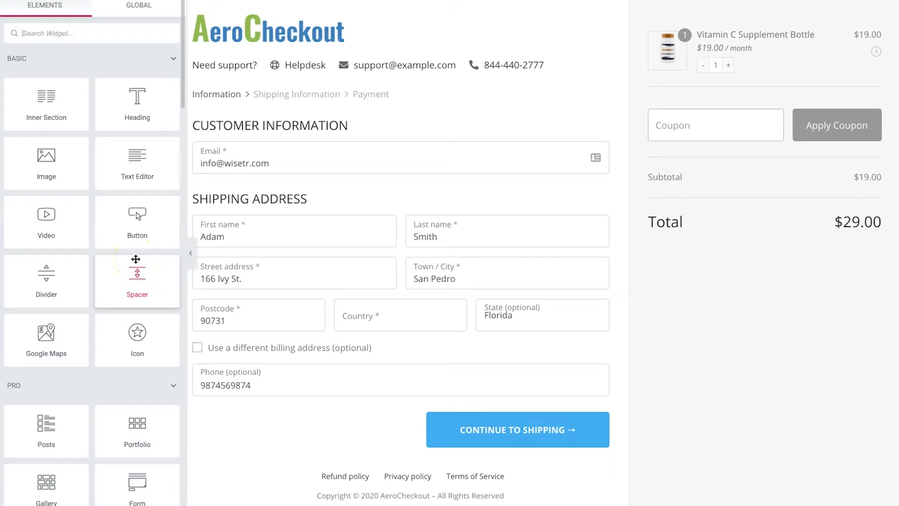
scroll(136, 259, down, 1)
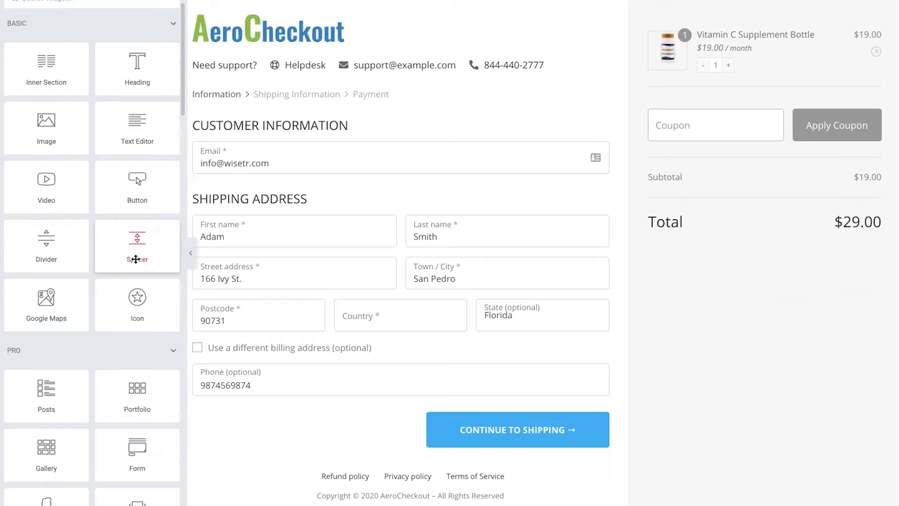
scroll(136, 258, down, 12)
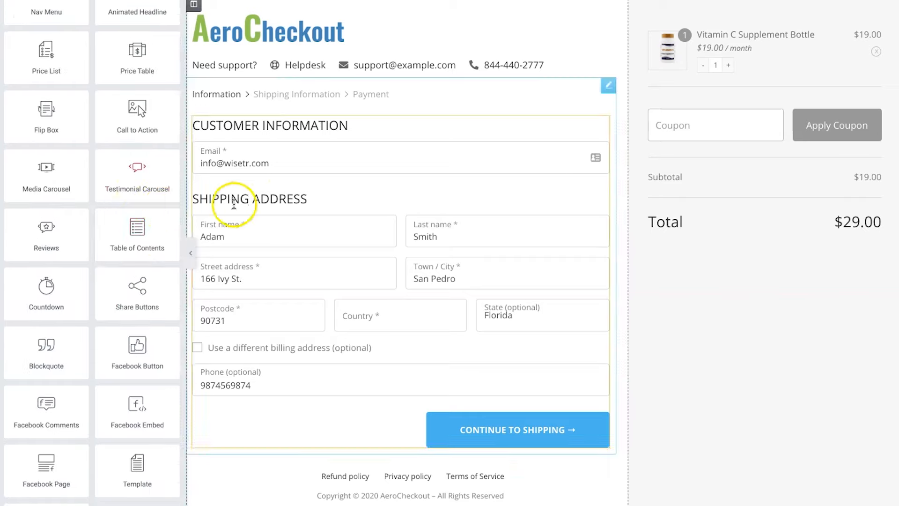
scroll(136, 161, up, 5)
scroll(140, 160, down, 5)
drag(143, 185, 730, 231)
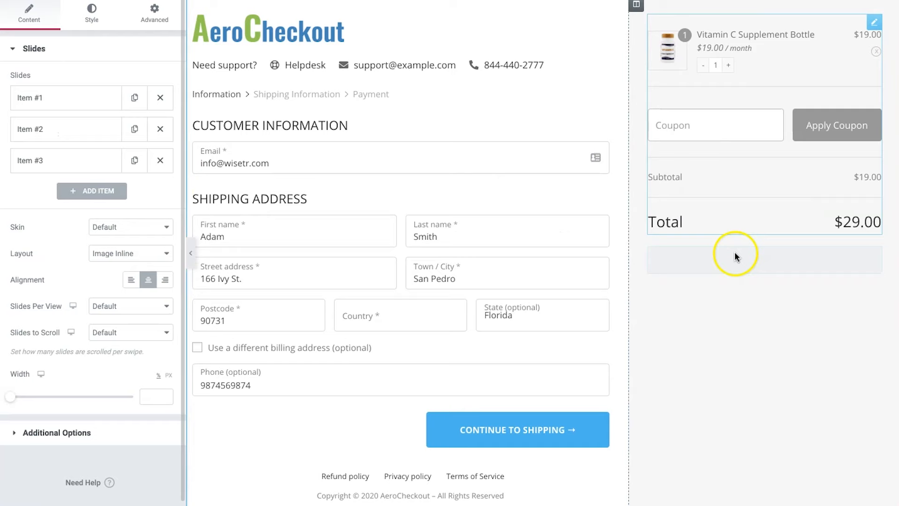
Preview the slides of the testimonial carousel and look through the other widgets available for the page
click(764, 401)
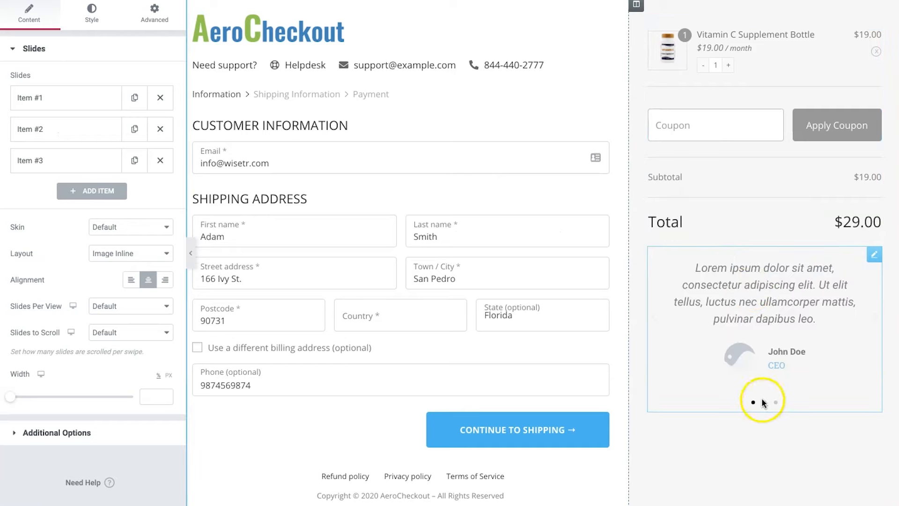
click(775, 403)
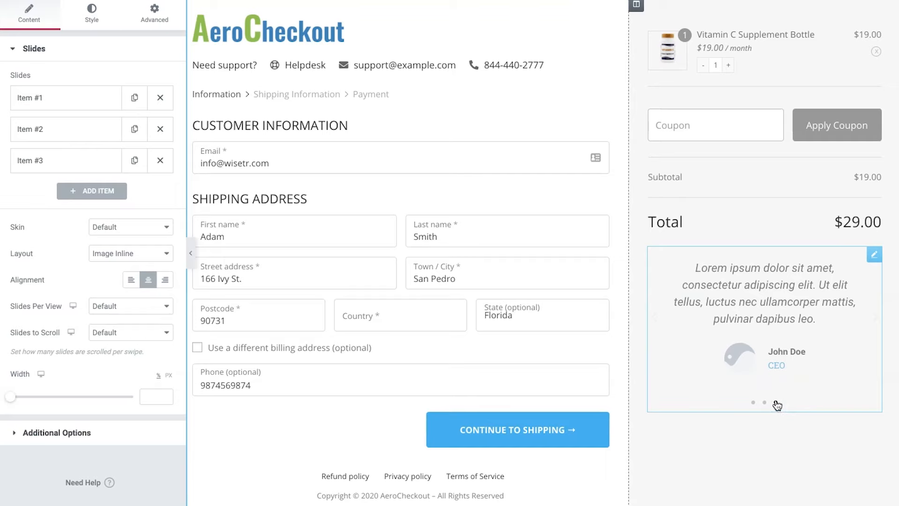
drag(795, 332, 760, 332)
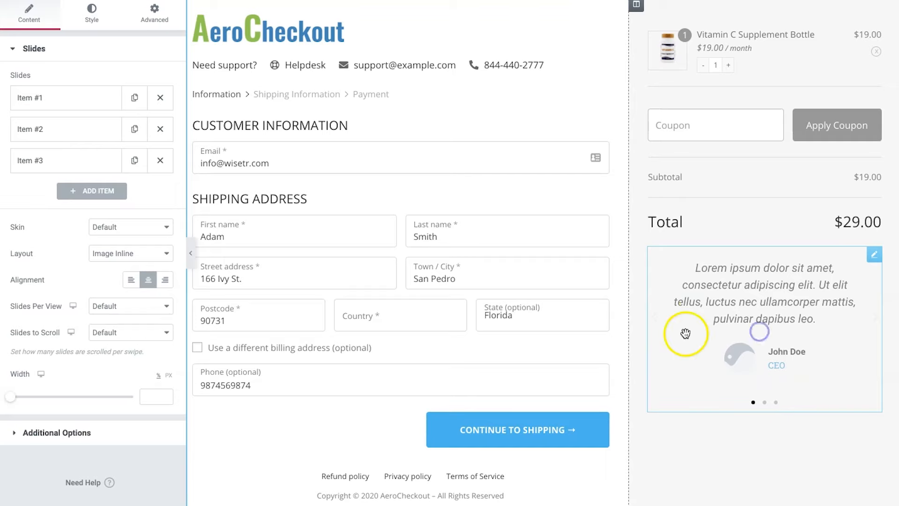
click(764, 402)
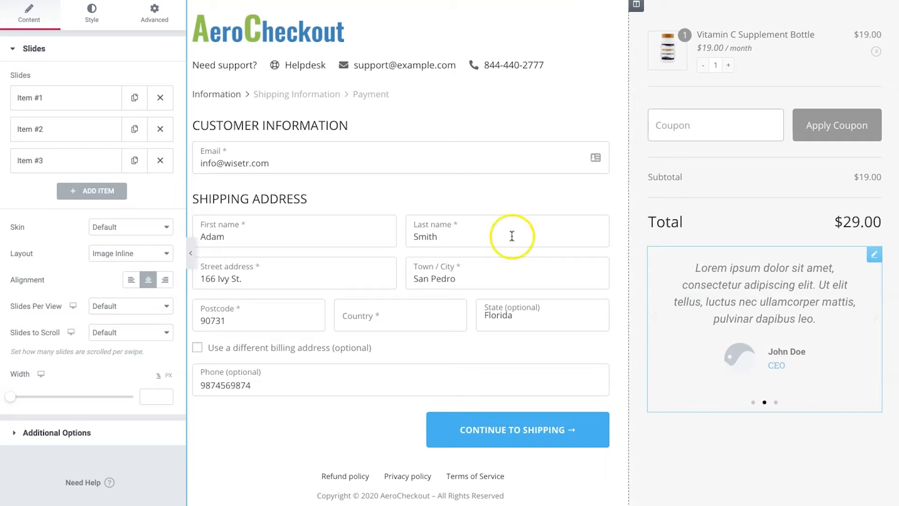
click(172, 1)
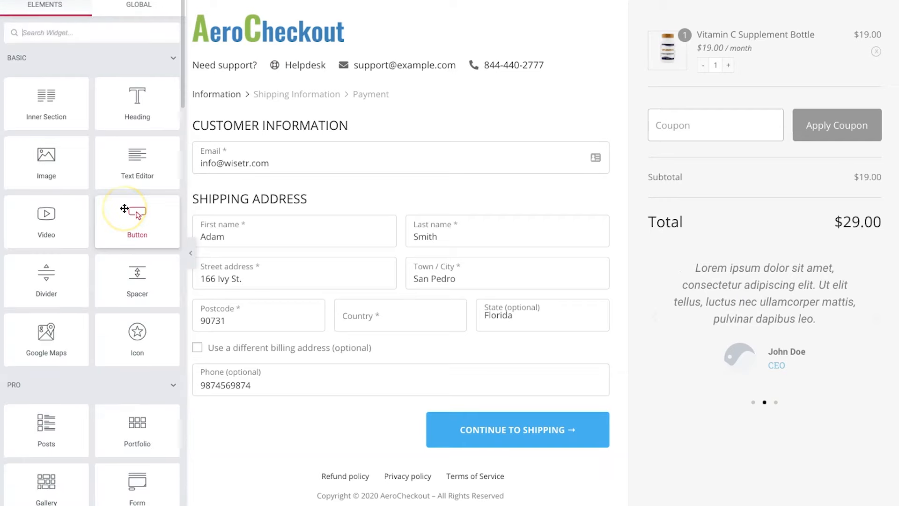
scroll(125, 208, down, 4)
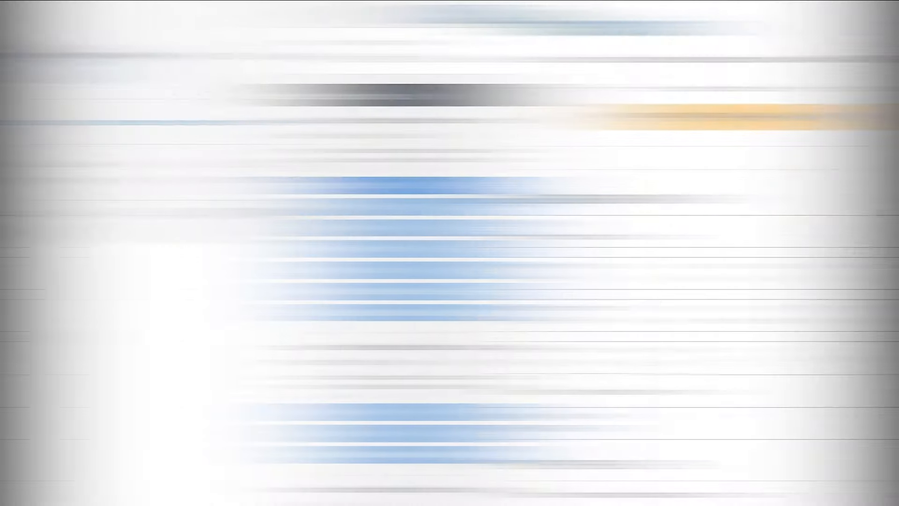
Review the one-page checkout preview from the express checkout options to the payment information and order placement area
scroll(618, 334, down, 5)
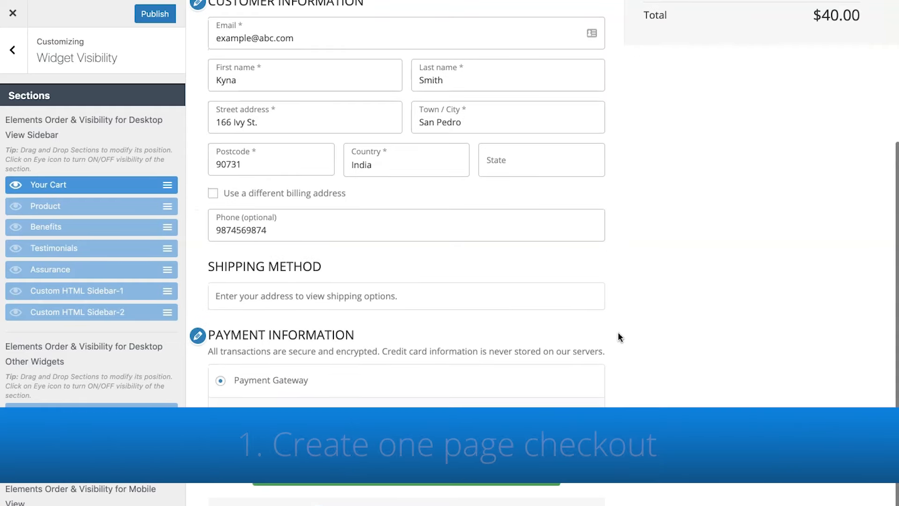
scroll(617, 332, up, 4)
scroll(617, 331, up, 1)
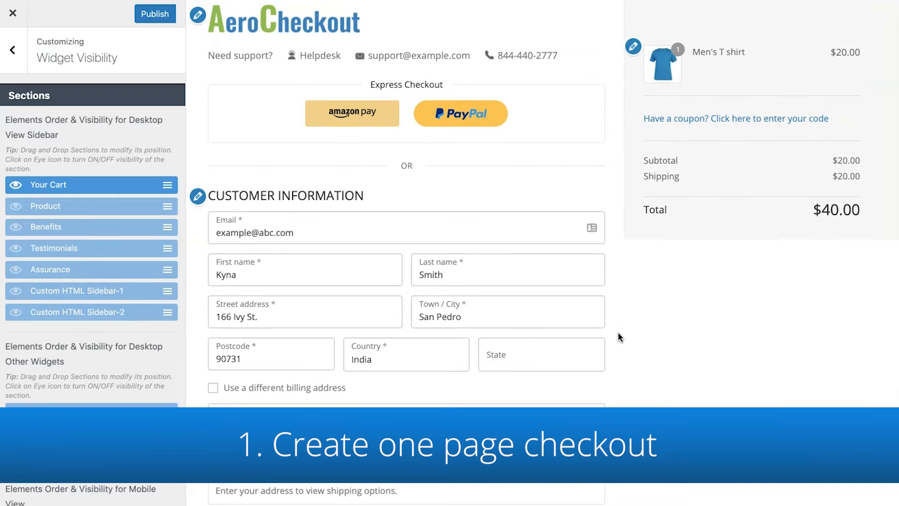
scroll(618, 334, down, 5)
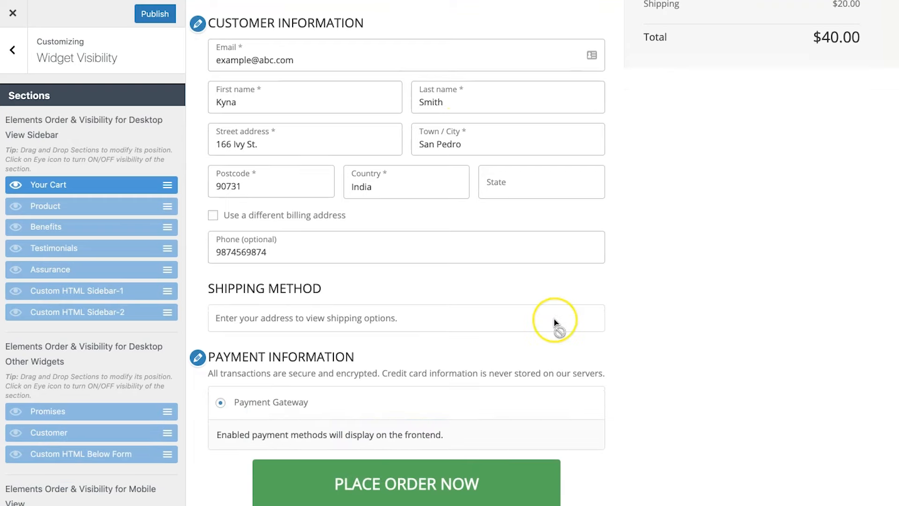
scroll(555, 319, down, 1)
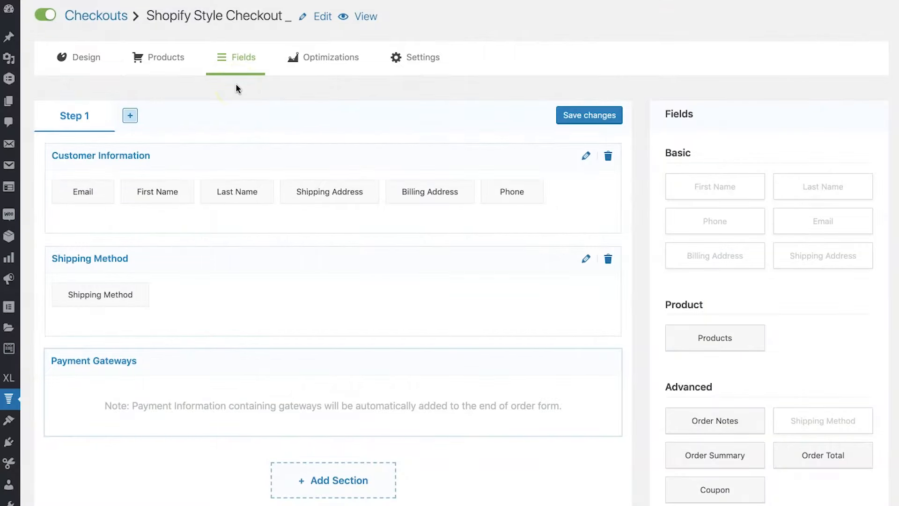
click(387, 130)
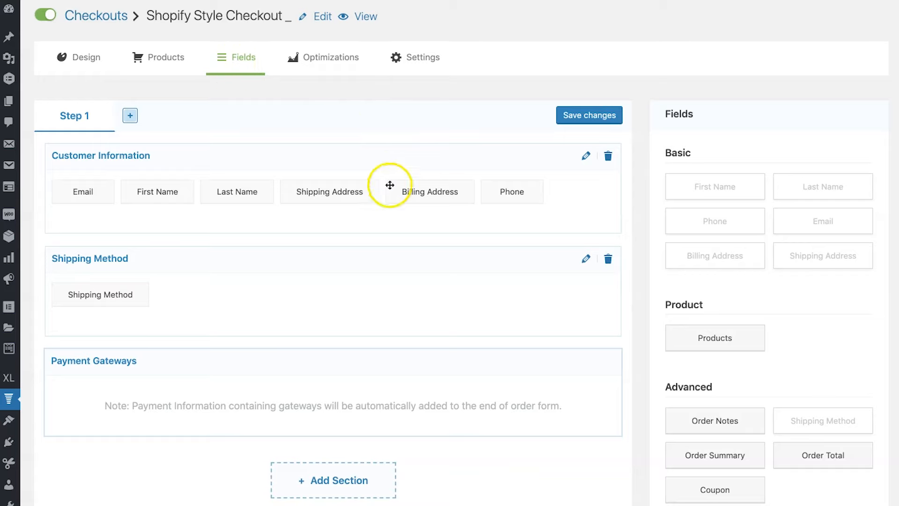
mouse_move(373, 160)
mouse_down()
mouse_move(375, 255)
mouse_move(379, 156)
mouse_up()
mouse_move(340, 191)
mouse_down()
mouse_move(282, 192)
mouse_move(328, 188)
mouse_up()
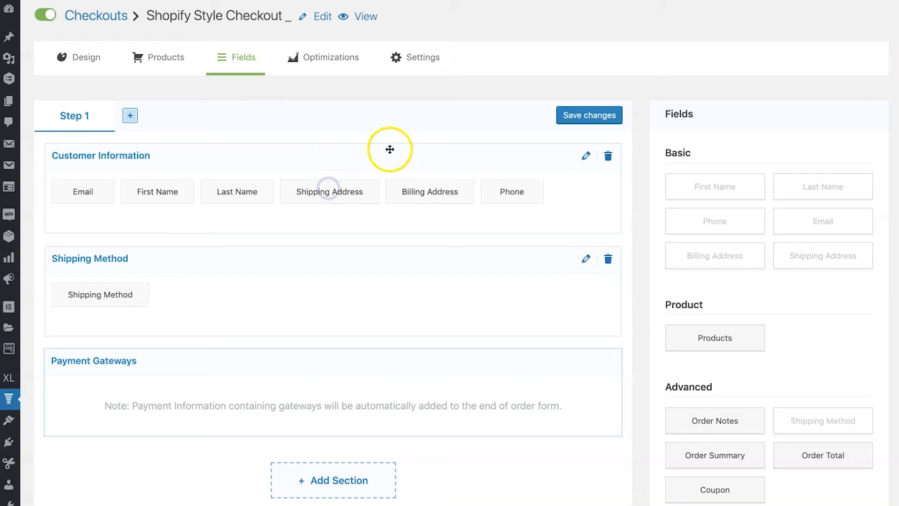
drag(387, 233, 381, 160)
drag(379, 191, 312, 192)
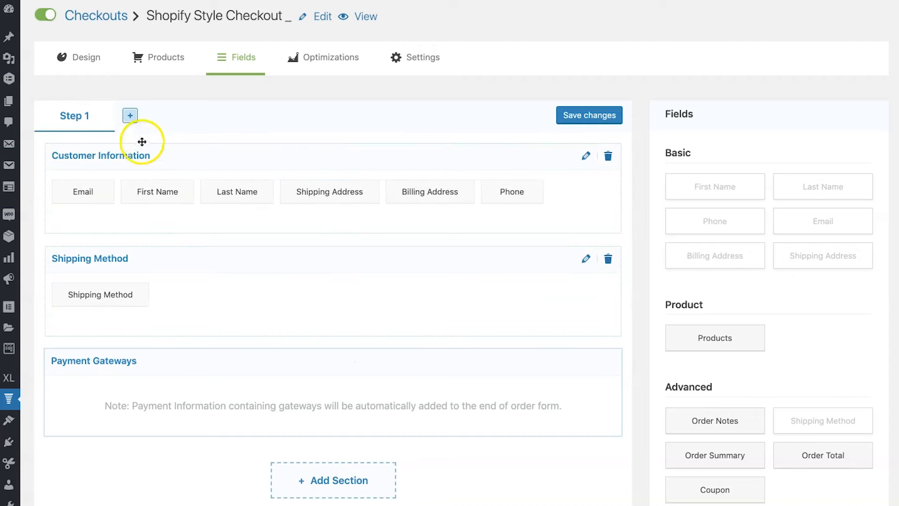
Add a second step to the Shopify Style Checkout form without adding a section, and return to Step 1
click(130, 116)
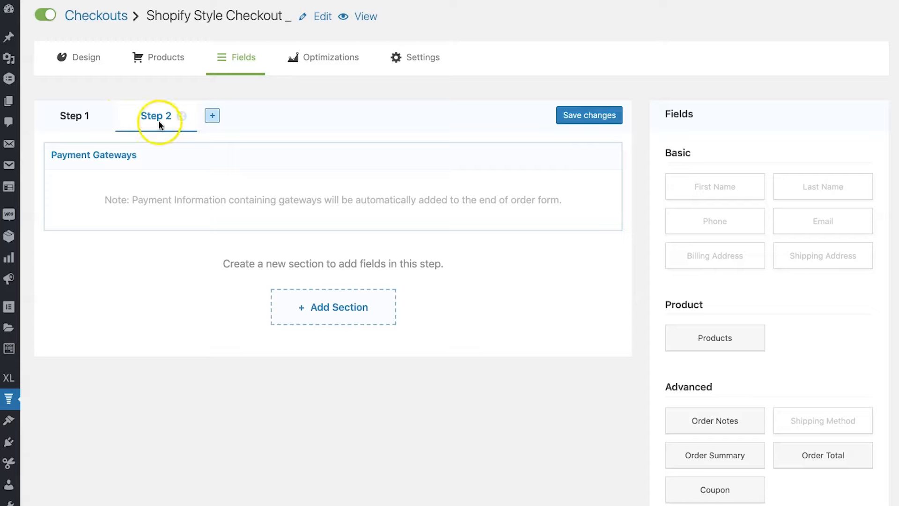
click(307, 315)
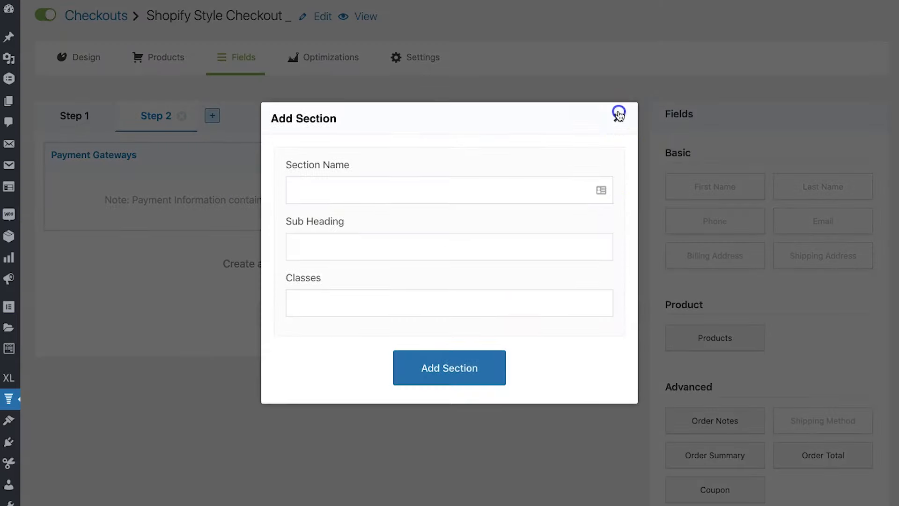
click(618, 117)
click(80, 131)
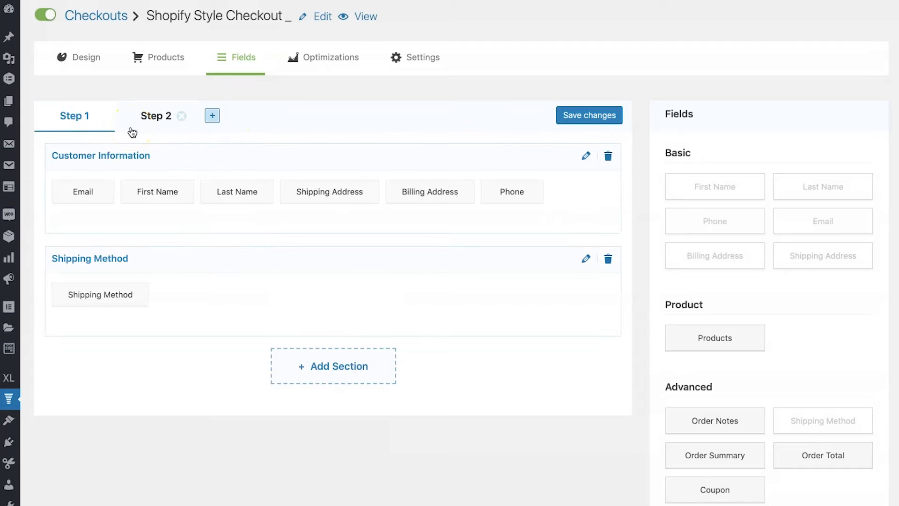
click(261, 265)
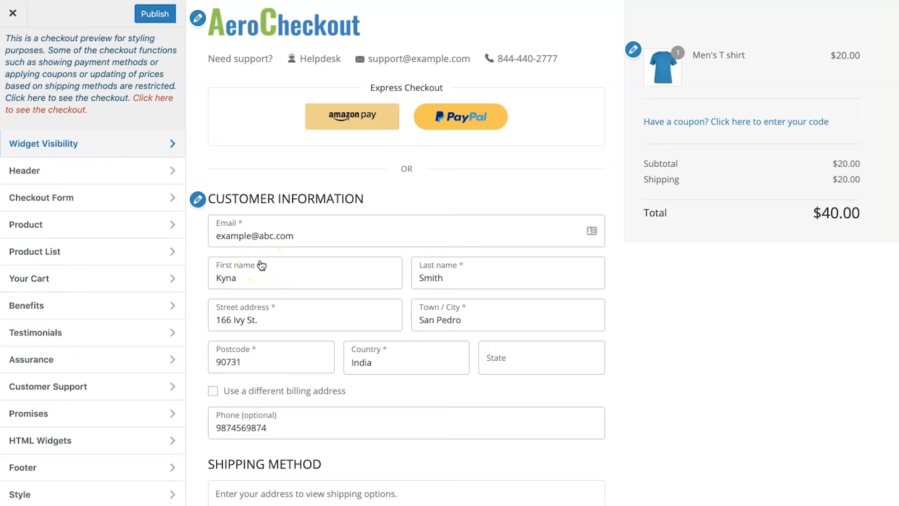
Make the Testimonials and Benefits sections visible in the checkout page's desktop view sidebar
click(31, 147)
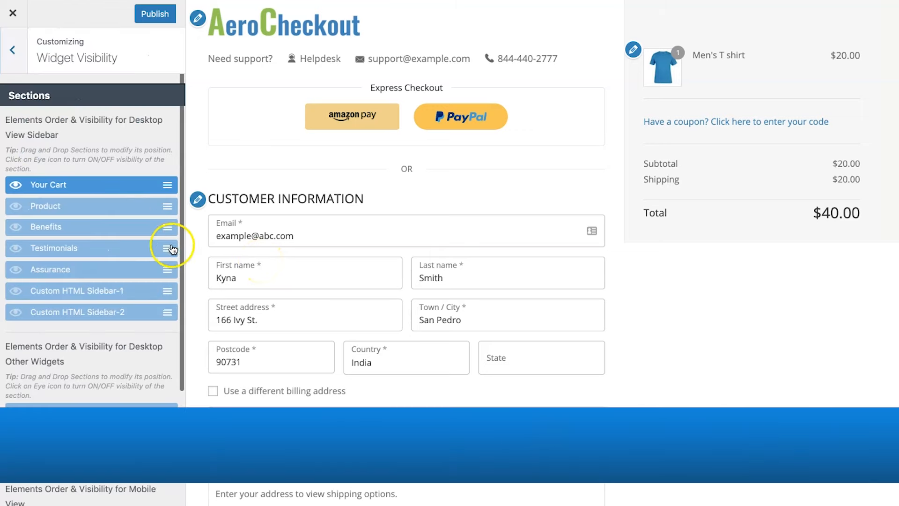
click(17, 249)
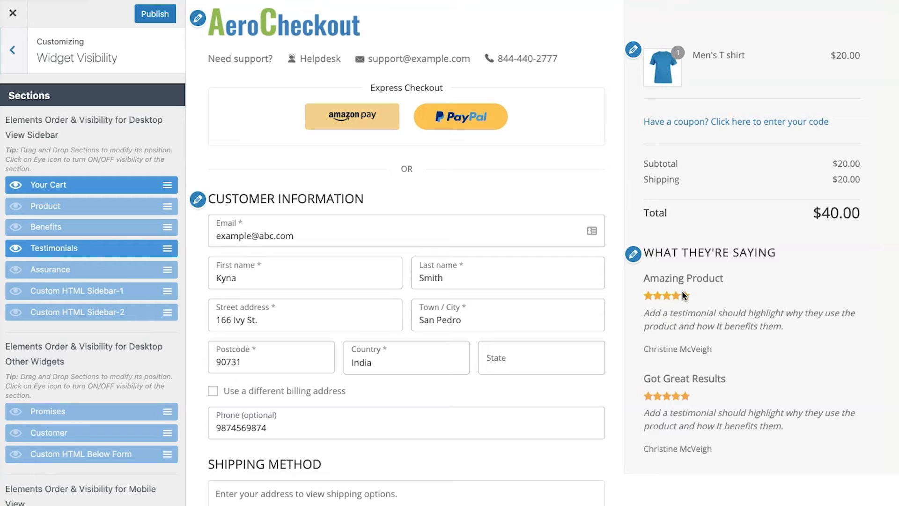
click(16, 227)
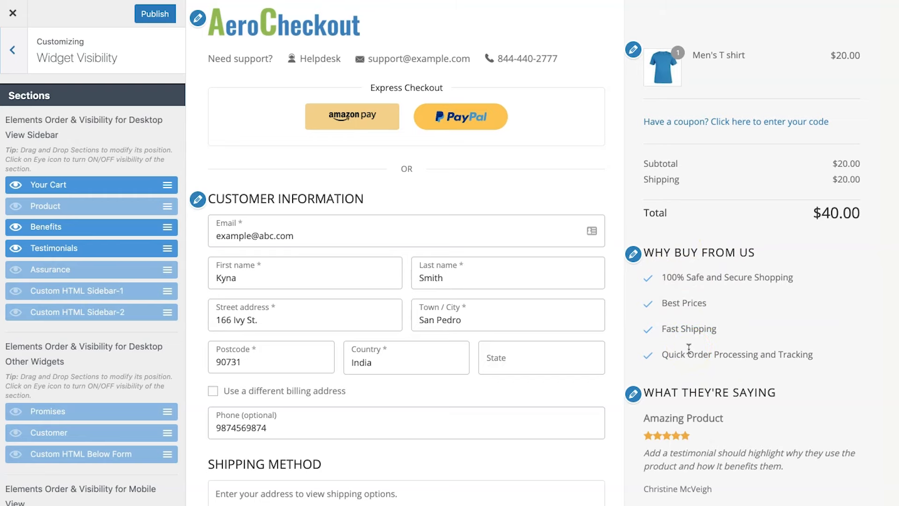
scroll(740, 305, down, 4)
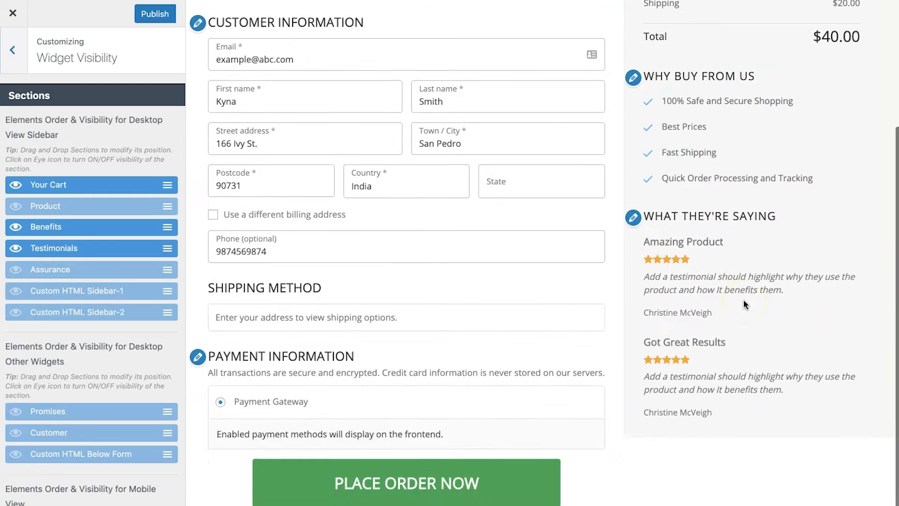
scroll(743, 301, up, 4)
scroll(744, 301, down, 4)
scroll(743, 301, up, 4)
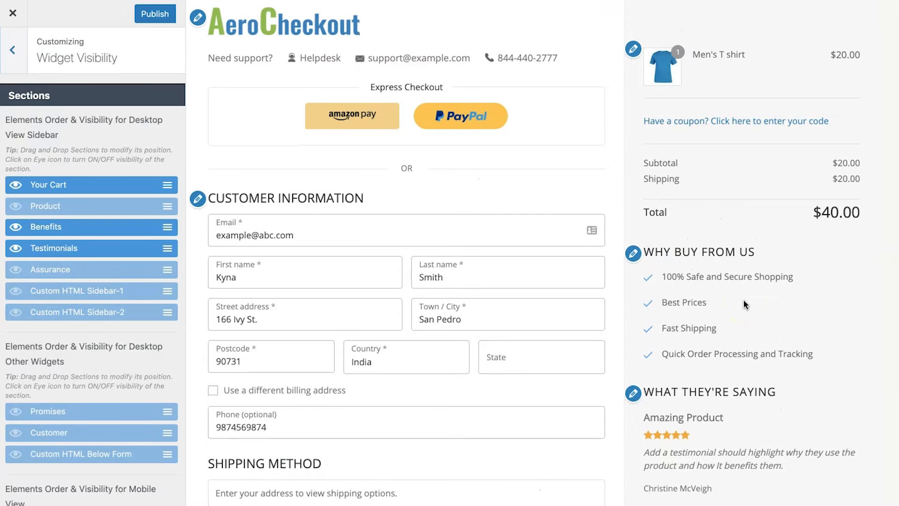
Enable the Quantity Switcher and Allow Deletion options for the cart, trying the quantity control on the Men's T shirt
click(632, 50)
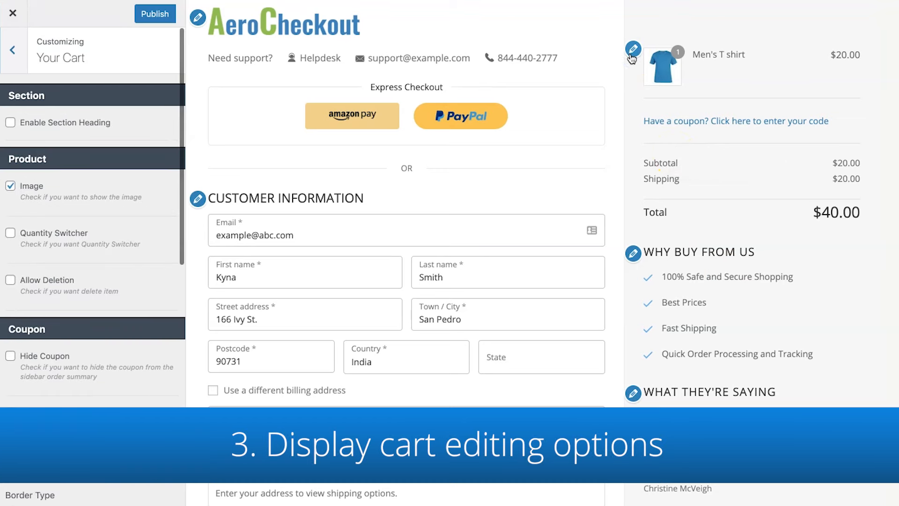
click(11, 234)
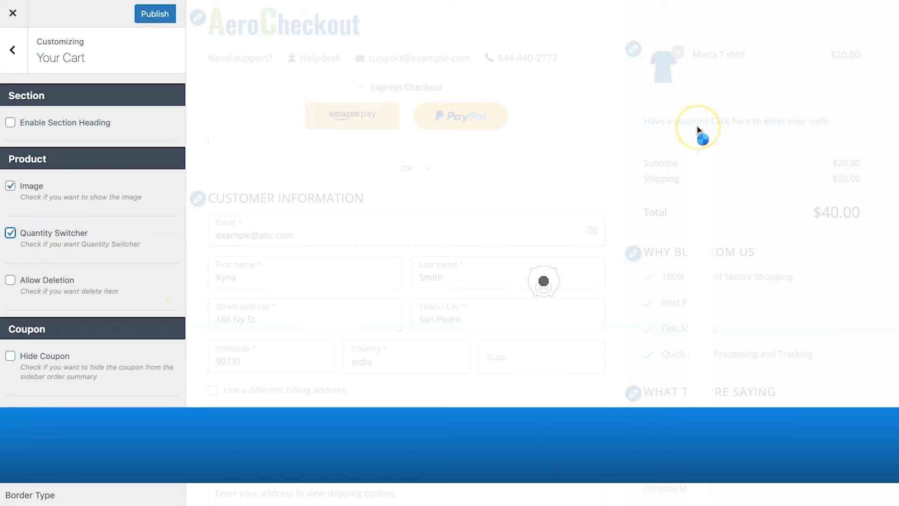
click(725, 75)
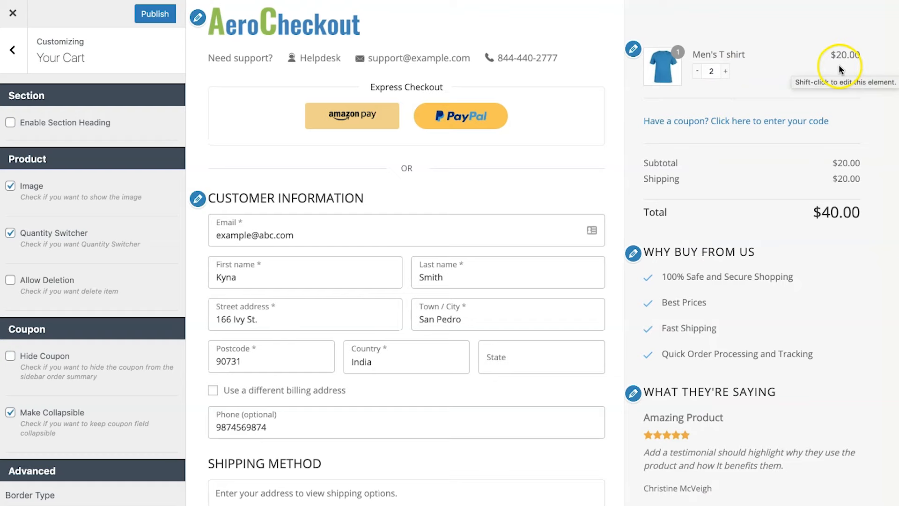
click(697, 71)
click(10, 279)
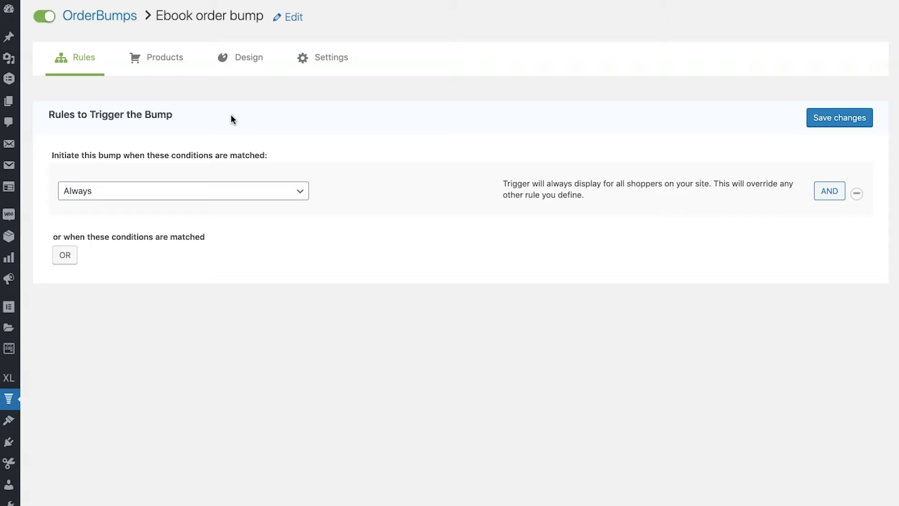
Open the choice of trigger conditions for the Ebook order bump's first rule
click(177, 190)
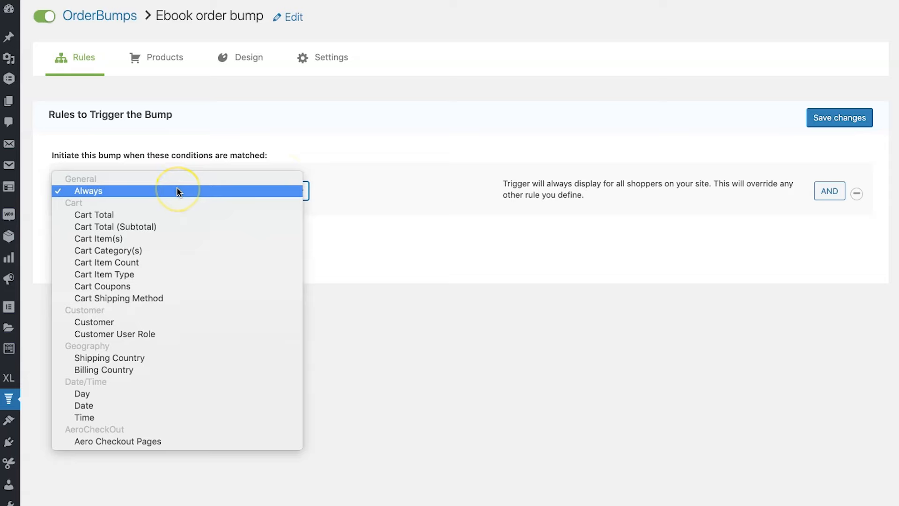